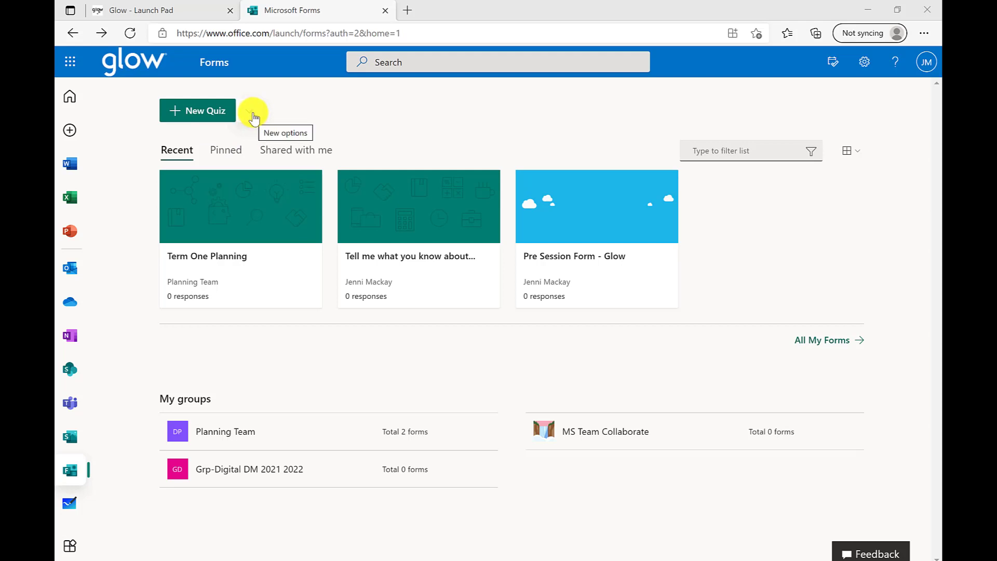
Create a new blank form from the New Quiz dropdown
{"action": "left_click", "coordinate": [252, 111]}
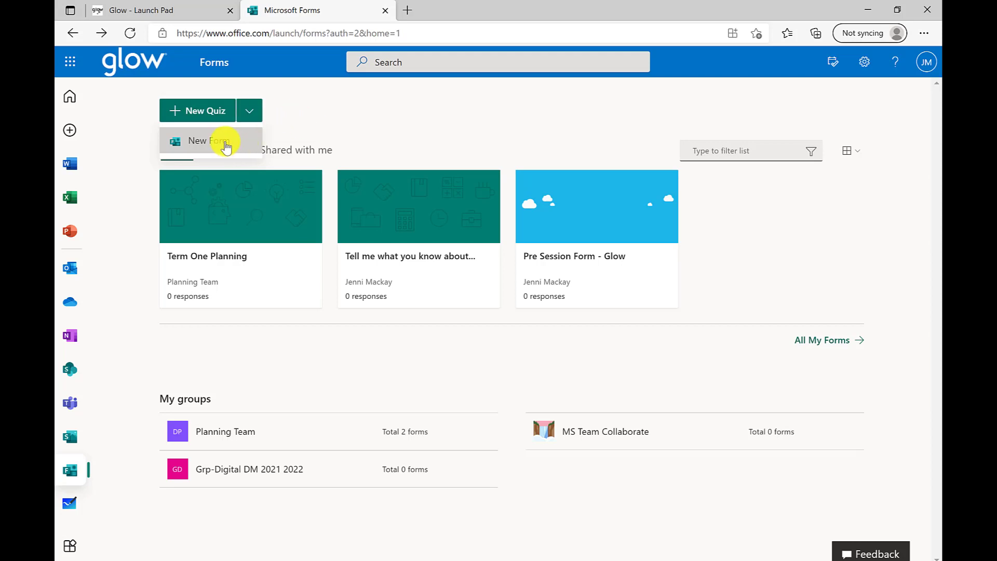
{"action": "left_click", "coordinate": [227, 141]}
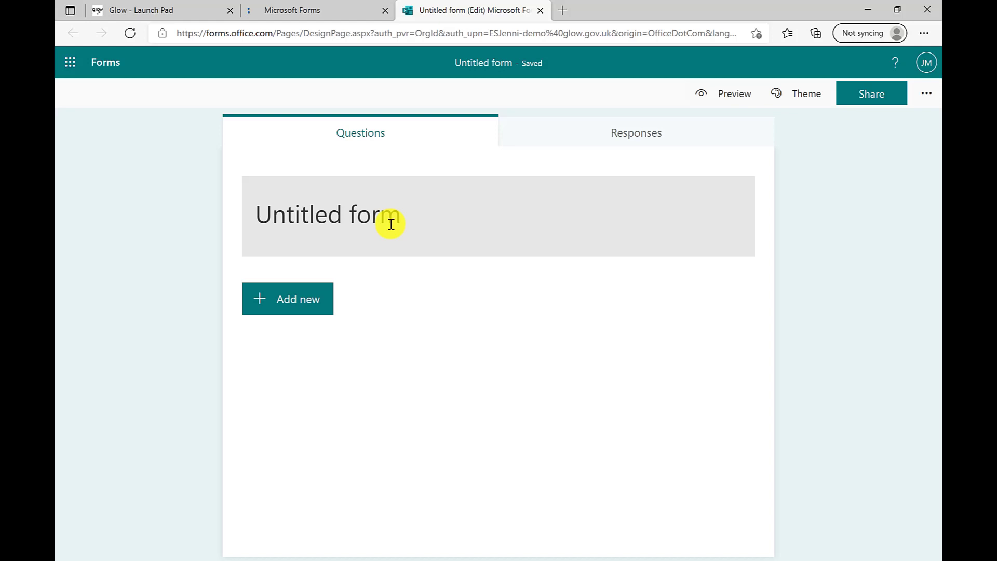
Switch to the Forms home tab to see the new Untitled form under Recent forms
{"action": "left_click", "coordinate": [333, 14]}
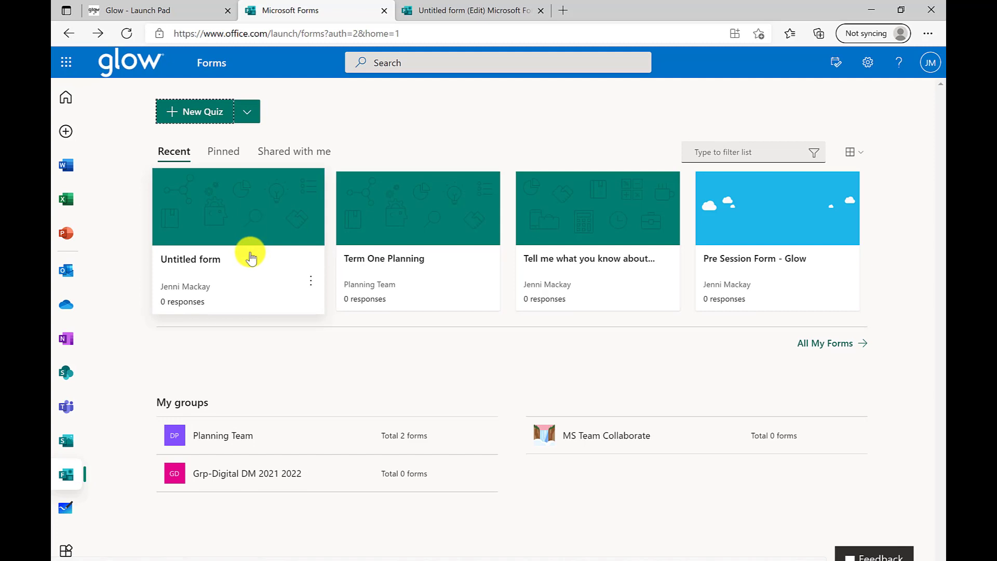
Title the new form 'Science Resources Survey' and move to its description
{"action": "left_click", "coordinate": [445, 11]}
{"action": "left_click", "coordinate": [287, 219]}
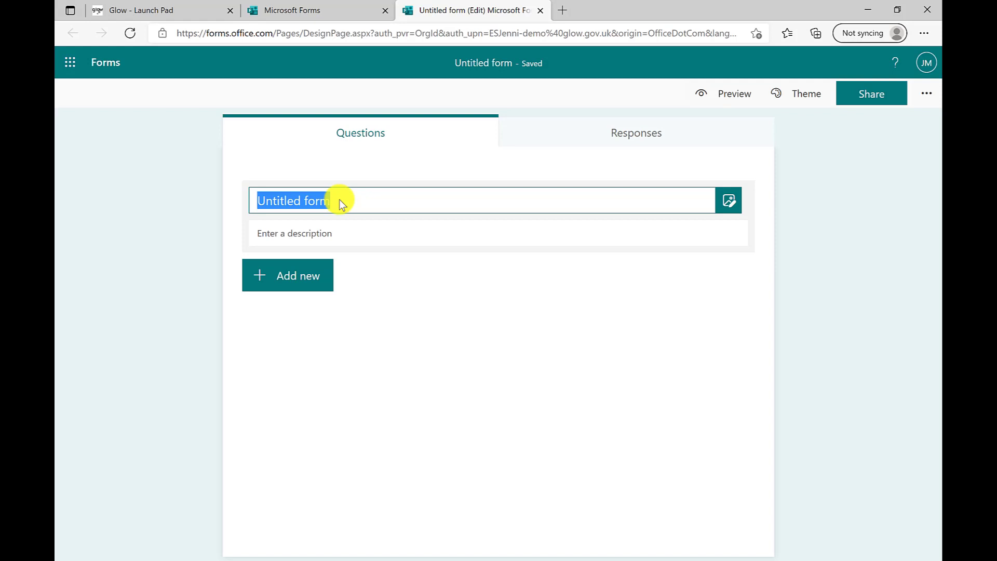
{"action": "type", "text": "Science Resources Survey"}
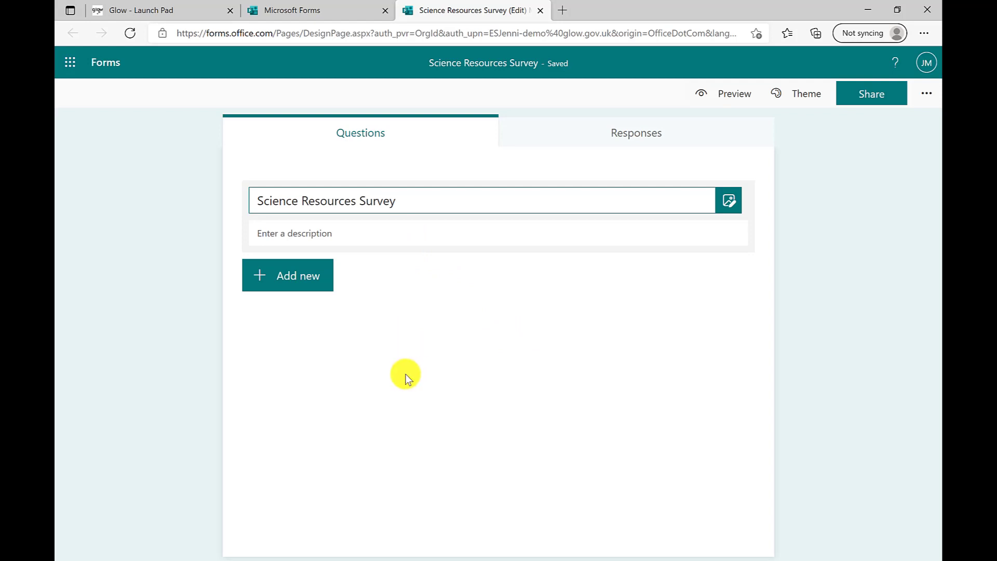
{"action": "left_click", "coordinate": [318, 233]}
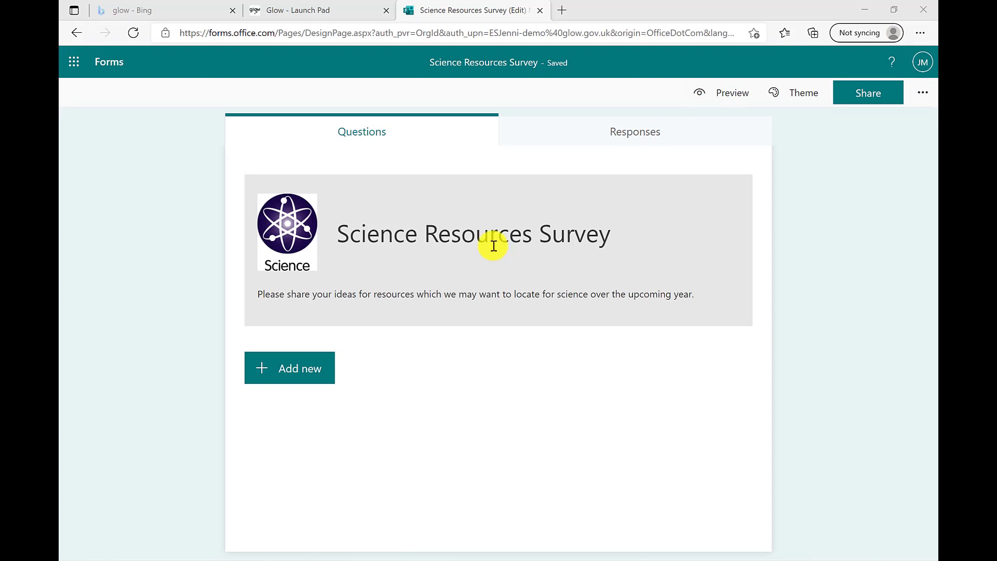
Try bold, italic and underline on the title, then remove each
{"action": "left_click", "coordinate": [498, 239]}
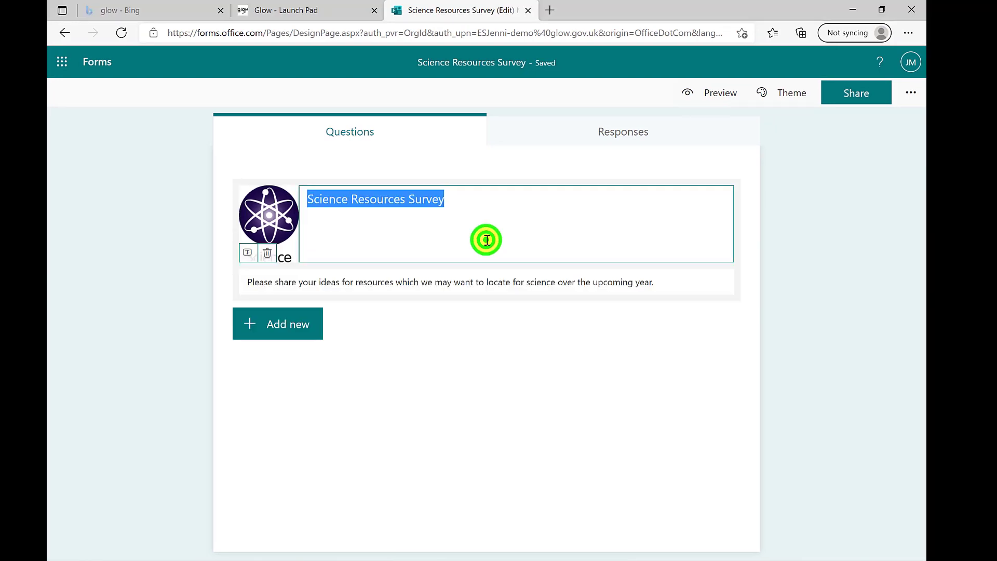
{"action": "left_click", "coordinate": [453, 199]}
{"action": "triple_click", "coordinate": [356, 205]}
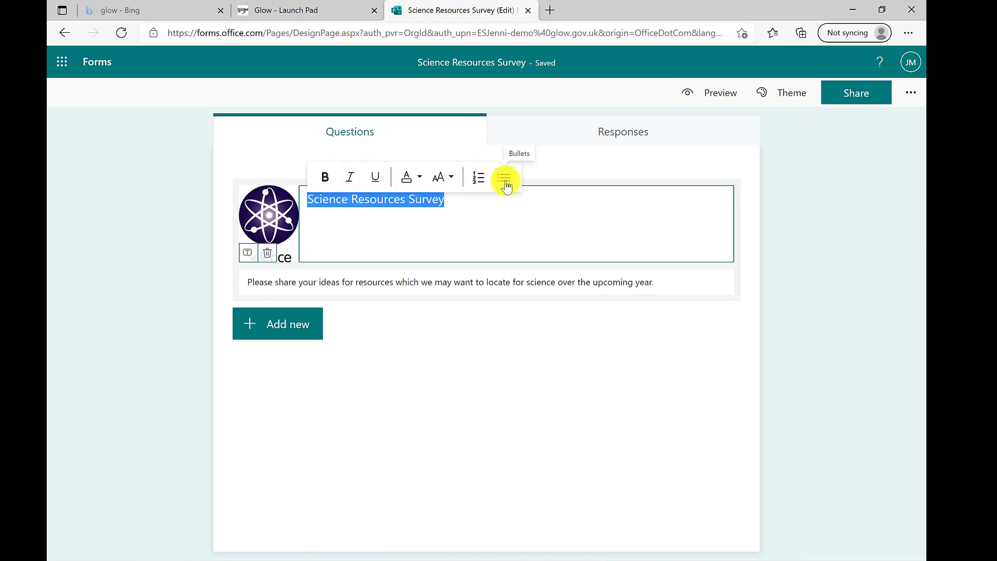
{"action": "left_click", "coordinate": [326, 176]}
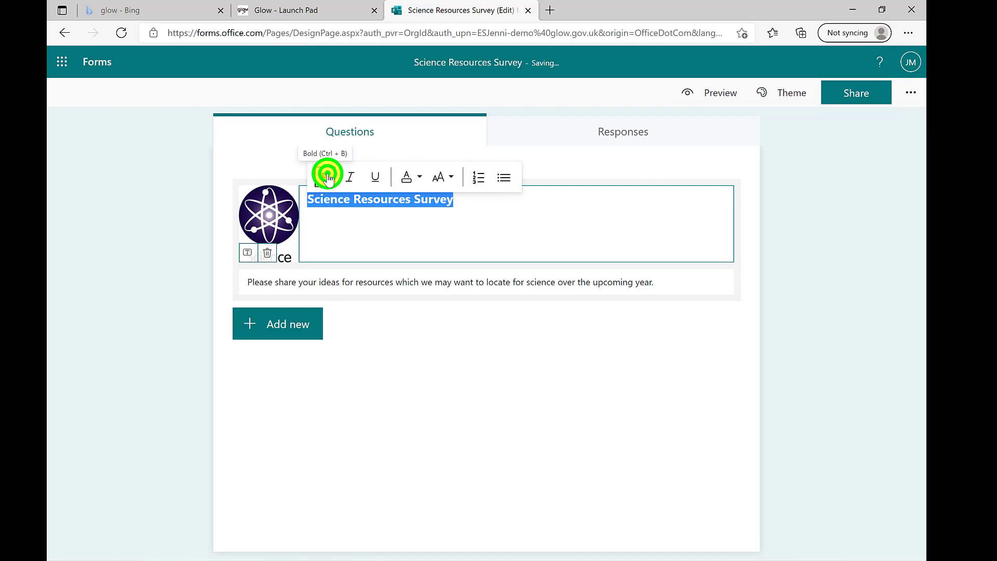
{"action": "left_click", "coordinate": [352, 179]}
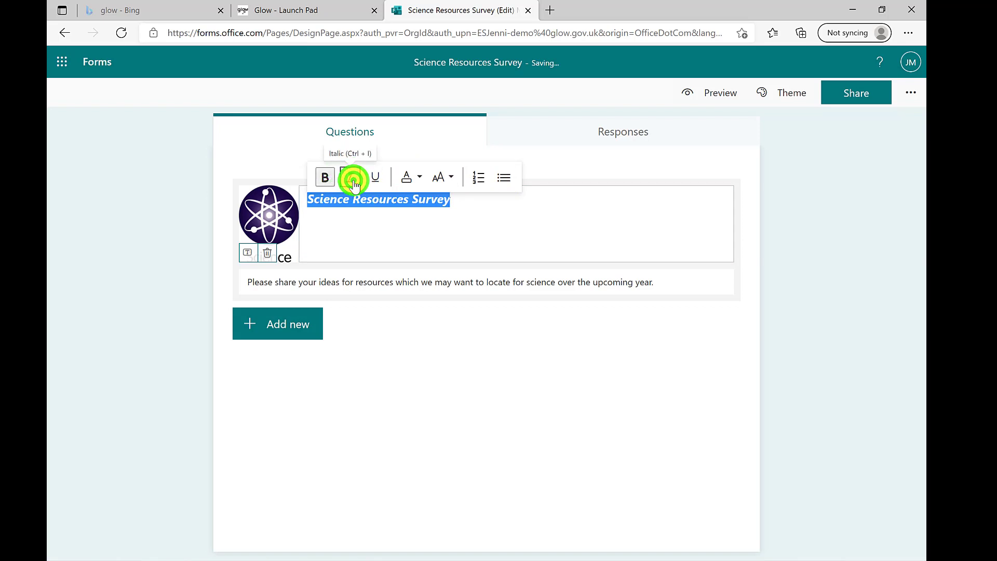
{"action": "left_click", "coordinate": [353, 180]}
{"action": "left_click", "coordinate": [325, 176]}
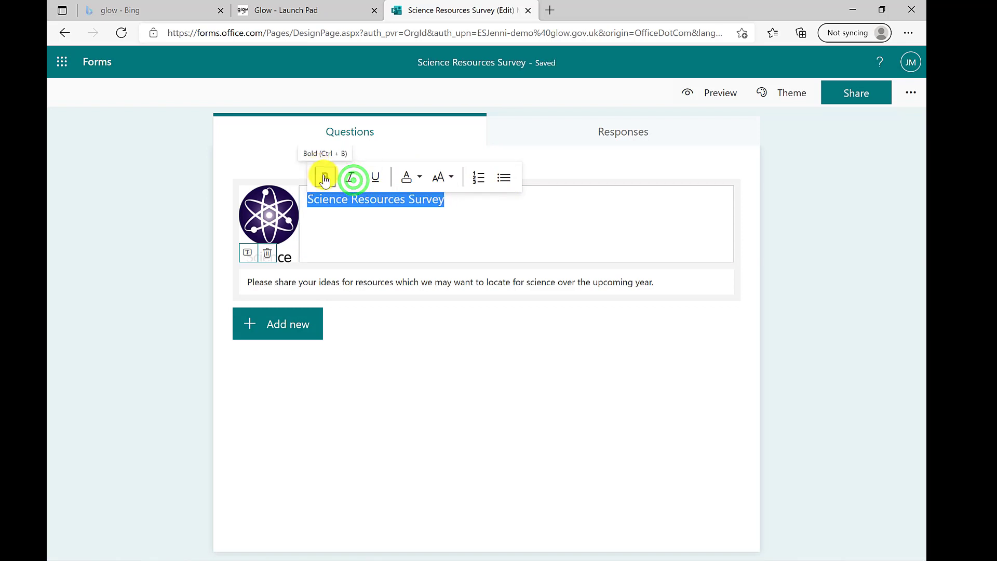
{"action": "left_click", "coordinate": [376, 177]}
{"action": "left_click", "coordinate": [376, 178]}
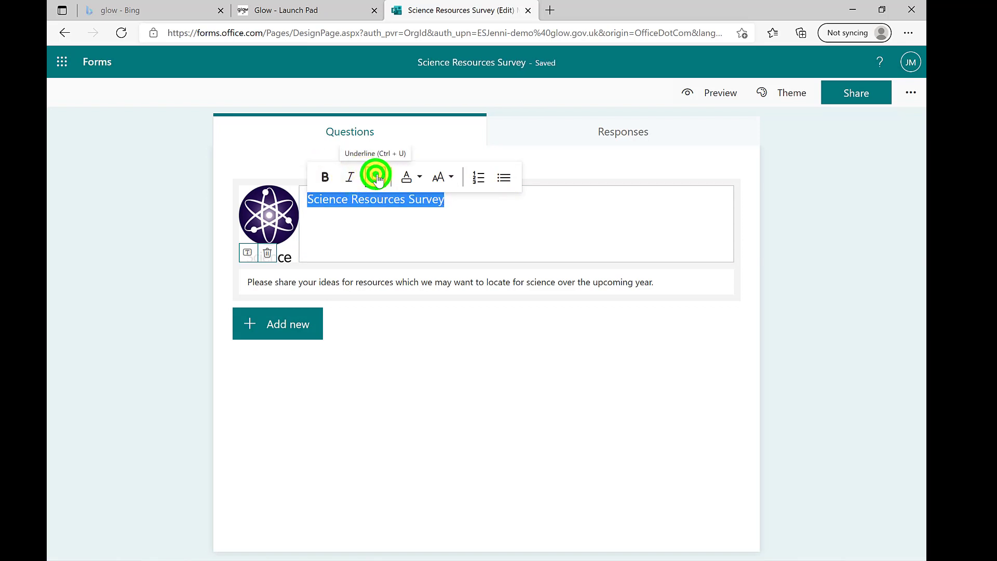
Give the title a new text colour and set its size to Large
{"action": "left_click", "coordinate": [409, 177]}
{"action": "left_click", "coordinate": [418, 253]}
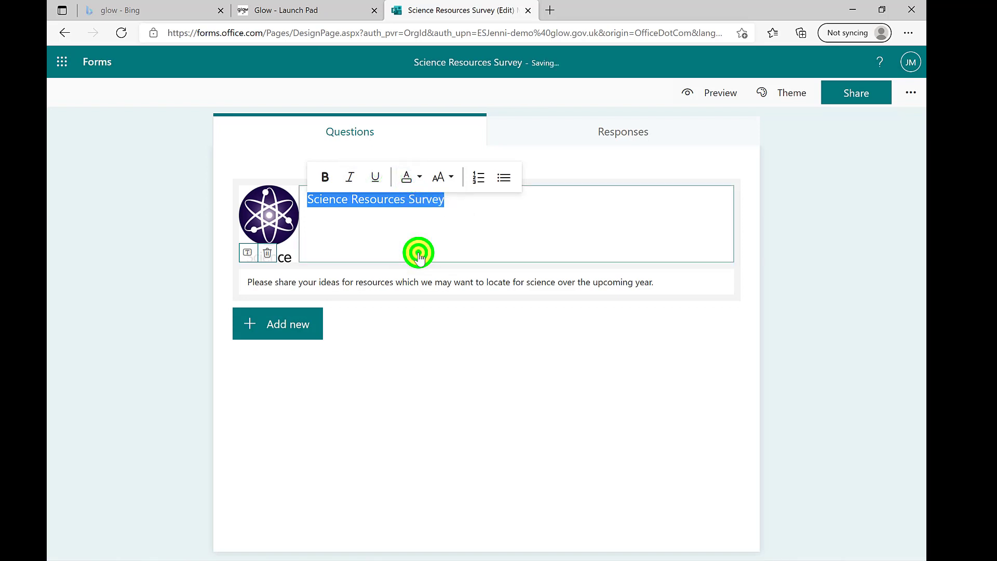
{"action": "left_click", "coordinate": [440, 177]}
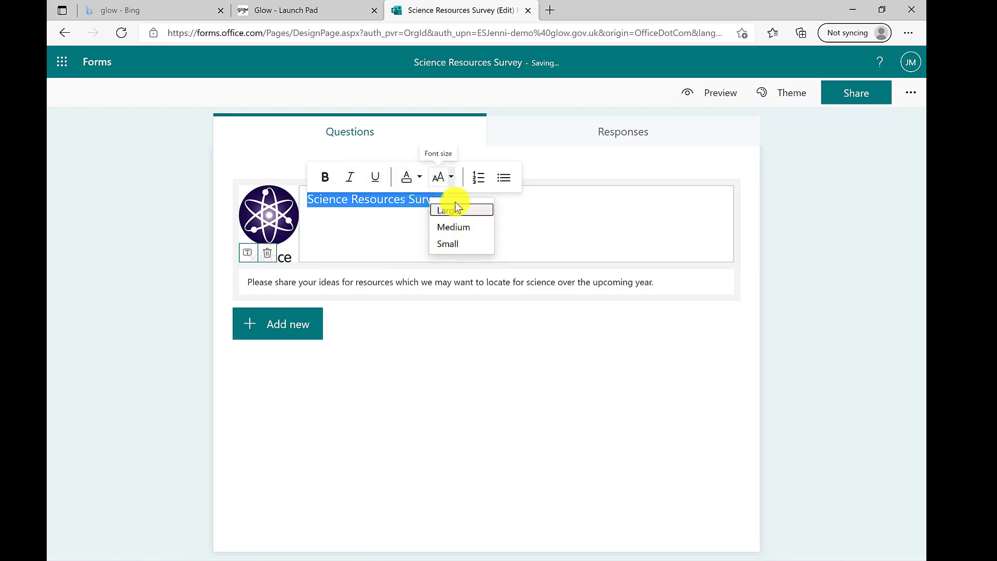
{"action": "left_click", "coordinate": [454, 226]}
{"action": "left_click", "coordinate": [443, 178]}
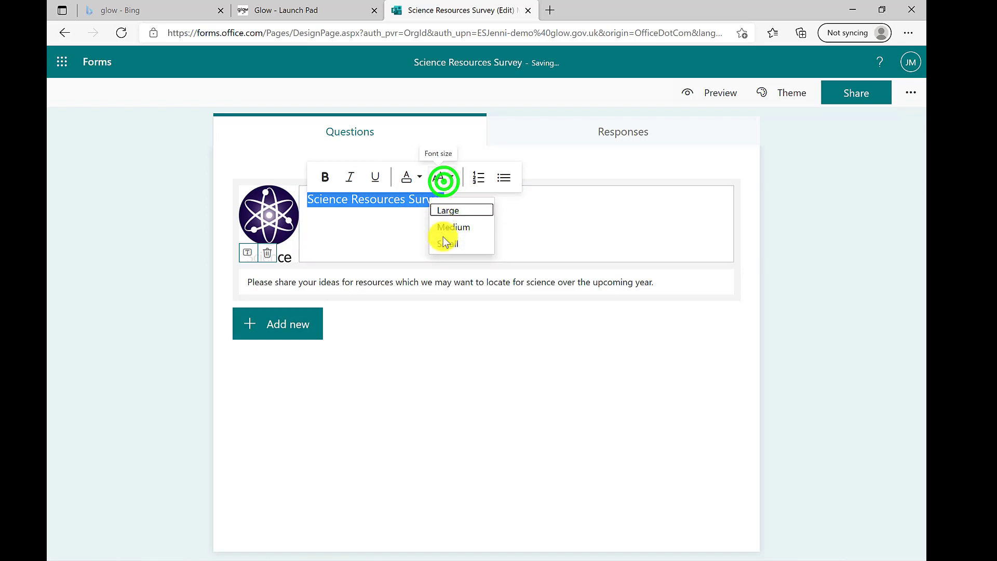
{"action": "left_click", "coordinate": [450, 211]}
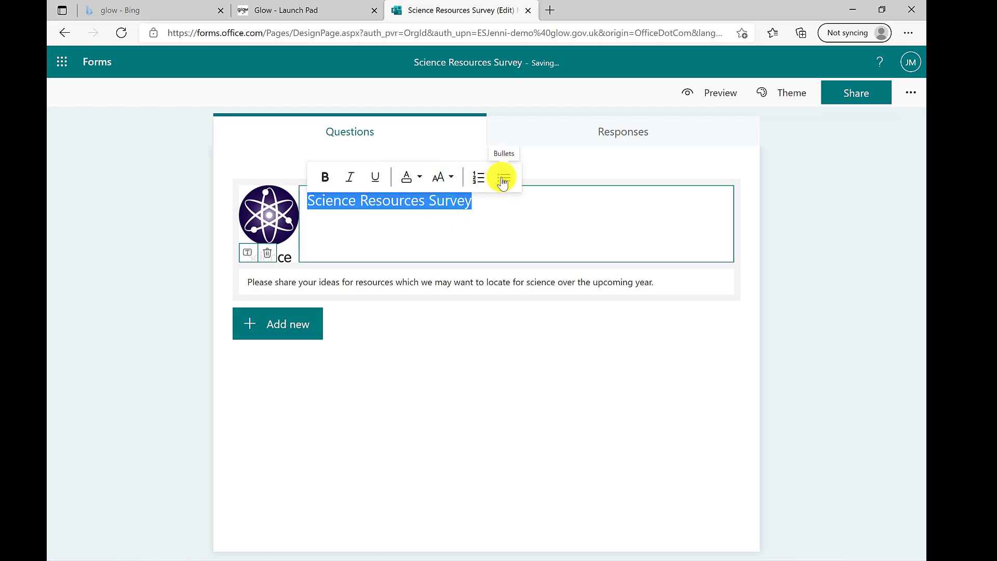
{"action": "left_click", "coordinate": [464, 234]}
Select the whole description text, then clear the selection
{"action": "left_click", "coordinate": [434, 282]}
{"action": "left_click_drag", "start_coordinate": [654, 282], "coordinate": [200, 229]}
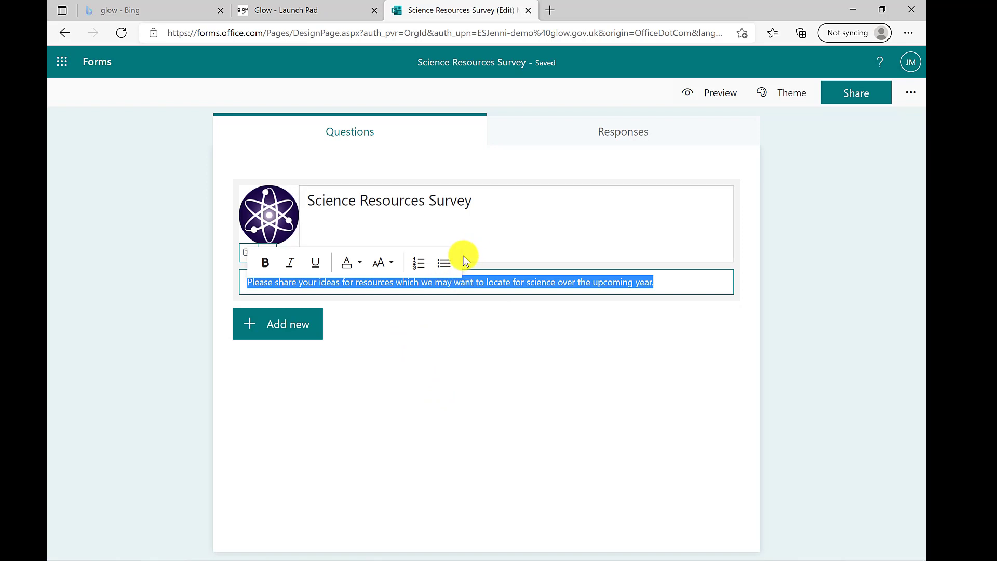
{"action": "left_click", "coordinate": [466, 315]}
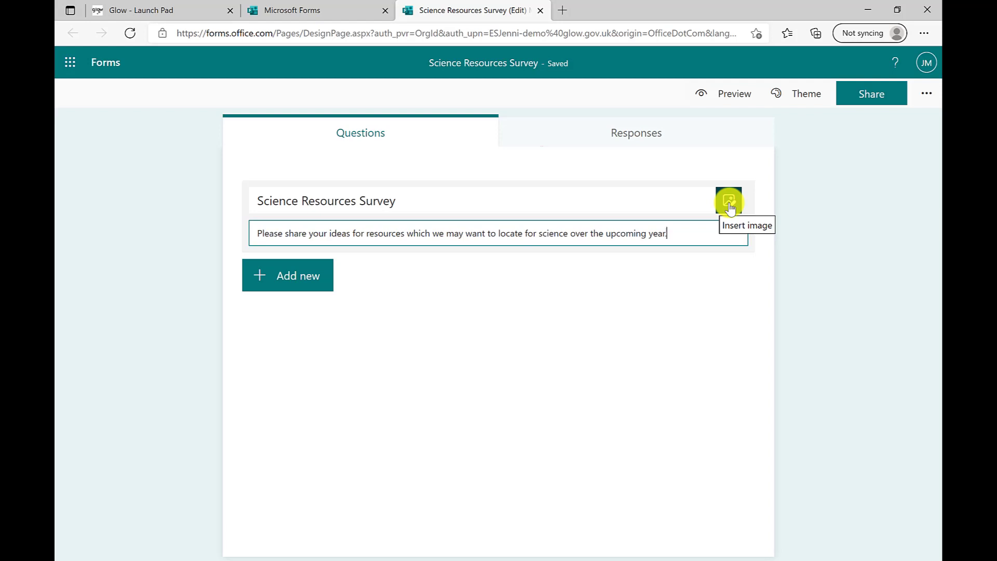
Upload the Science Images flask picture from the Desktop into the form header
{"action": "left_click", "coordinate": [729, 206]}
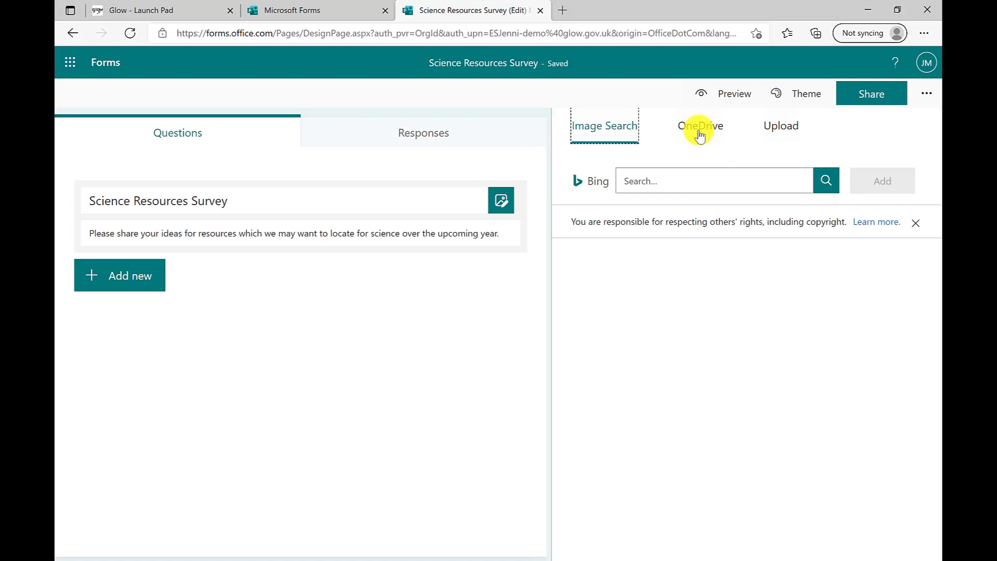
{"action": "left_click", "coordinate": [773, 130]}
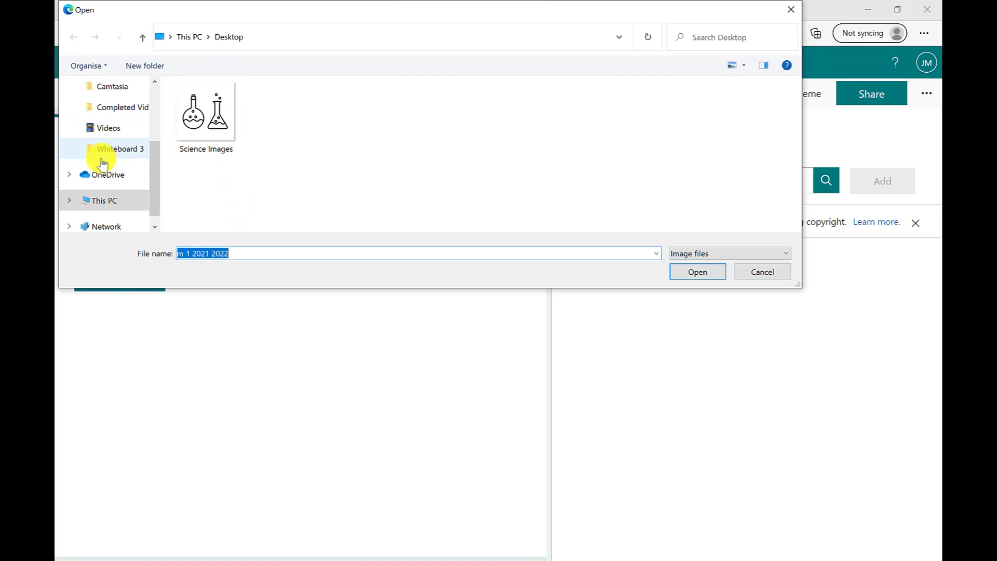
{"action": "double_click", "coordinate": [202, 114]}
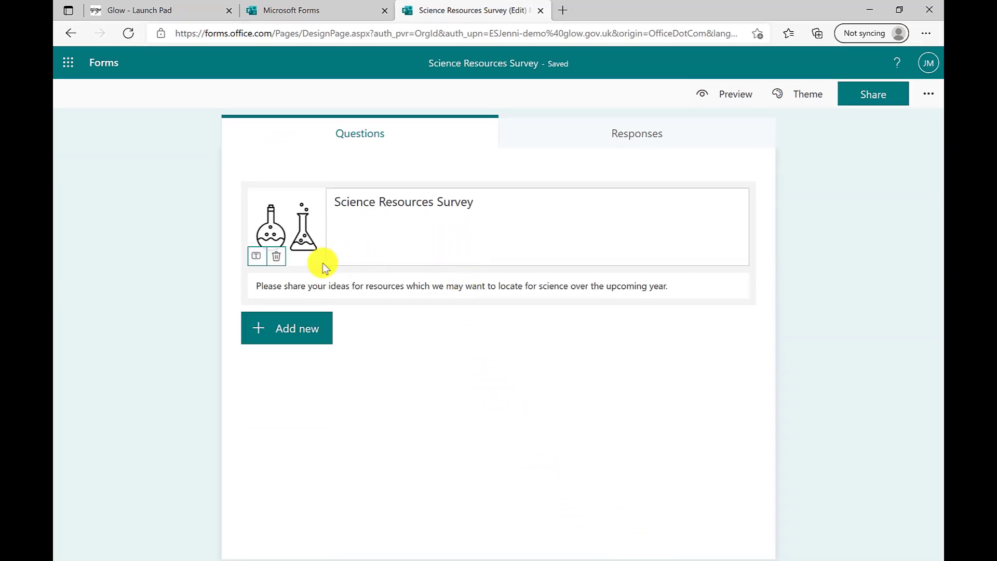
Give the flask image alt text 'Test tube and conical vase', then delete the image
{"action": "left_click", "coordinate": [256, 254]}
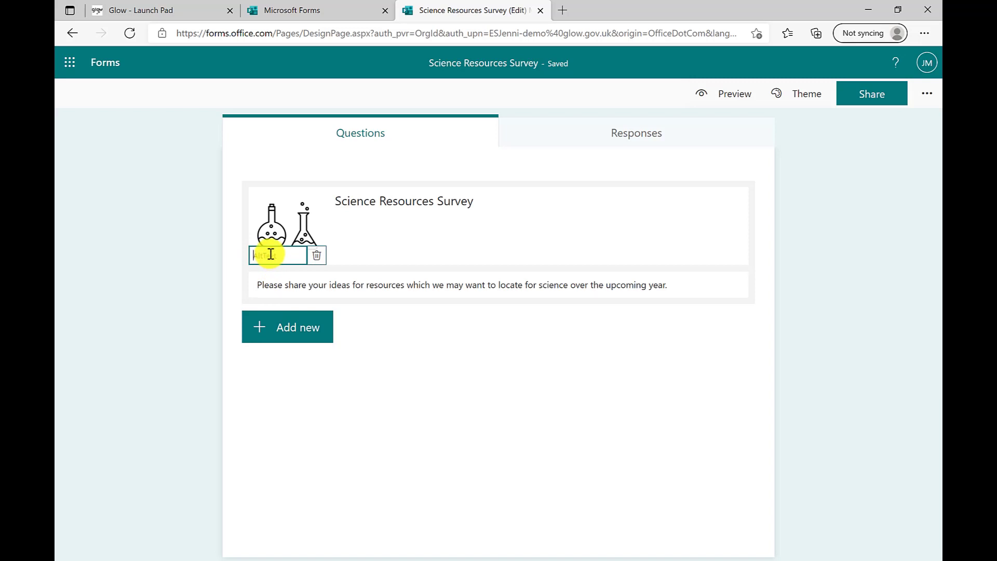
{"action": "left_click_drag", "start_coordinate": [252, 256], "coordinate": [312, 256]}
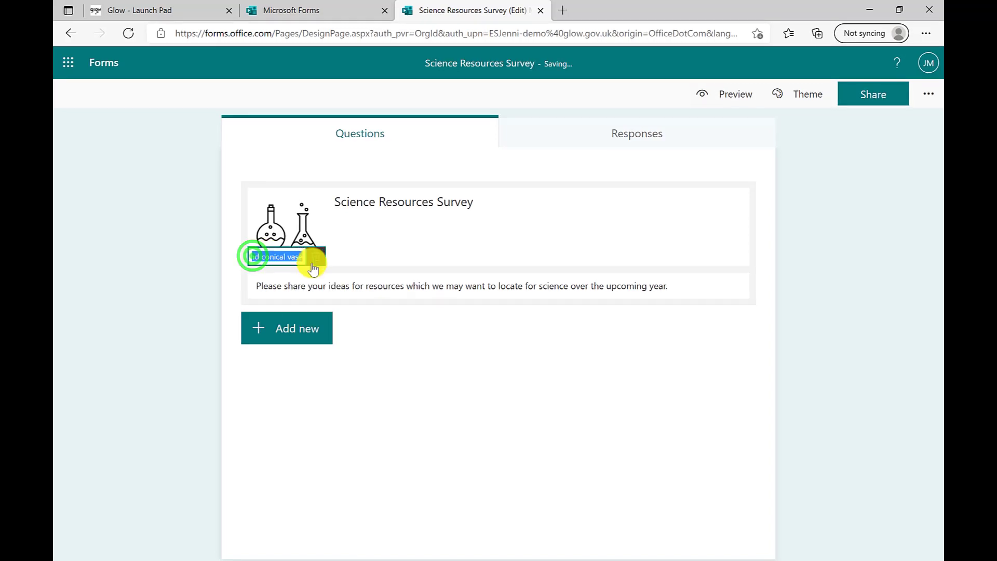
{"action": "left_click", "coordinate": [420, 419]}
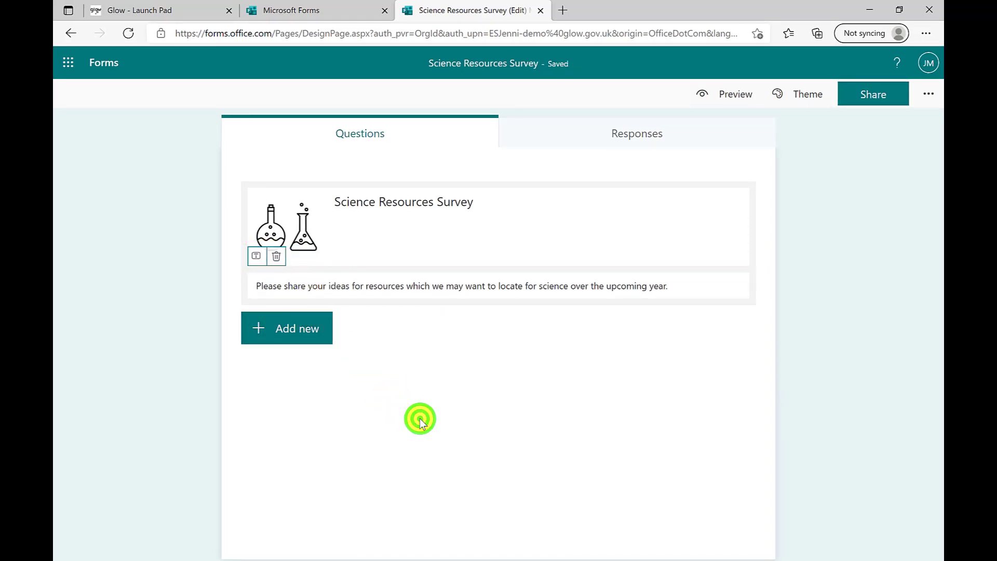
{"action": "left_click", "coordinate": [259, 253]}
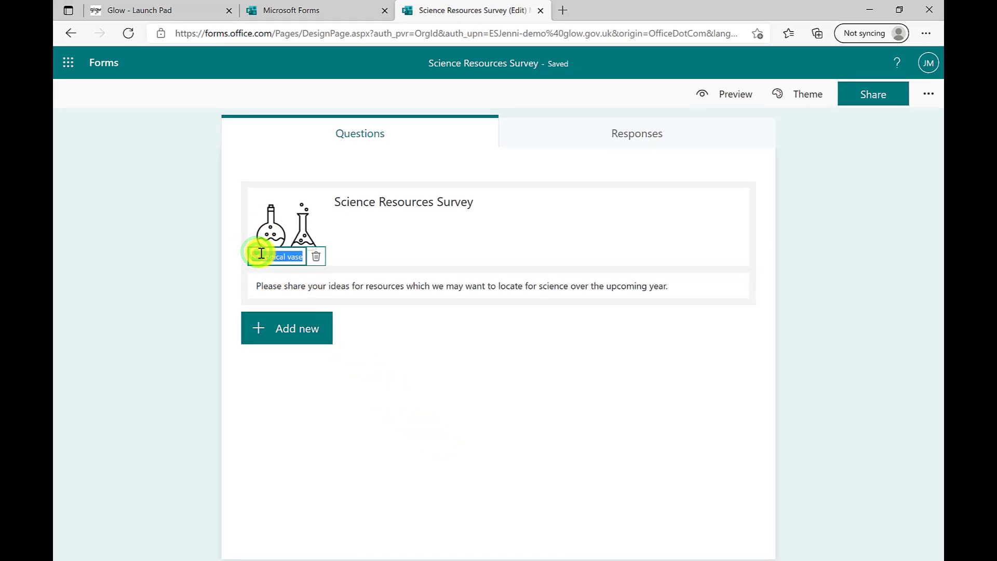
{"action": "left_click", "coordinate": [260, 253]}
{"action": "left_click", "coordinate": [434, 415]}
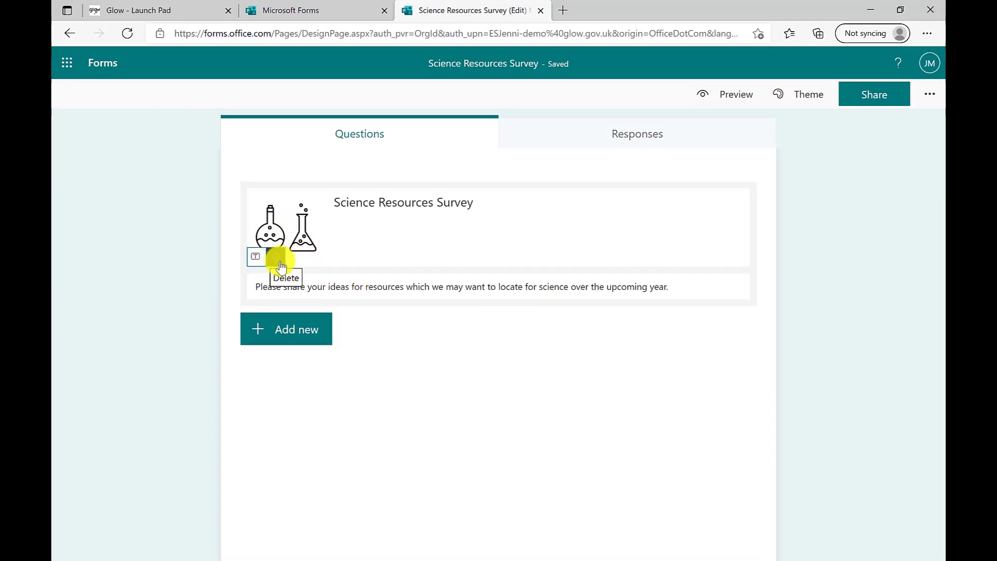
{"action": "left_click", "coordinate": [280, 266]}
Search Bing images for 'Science' and filter to Creative Commons results
{"action": "left_click", "coordinate": [735, 200]}
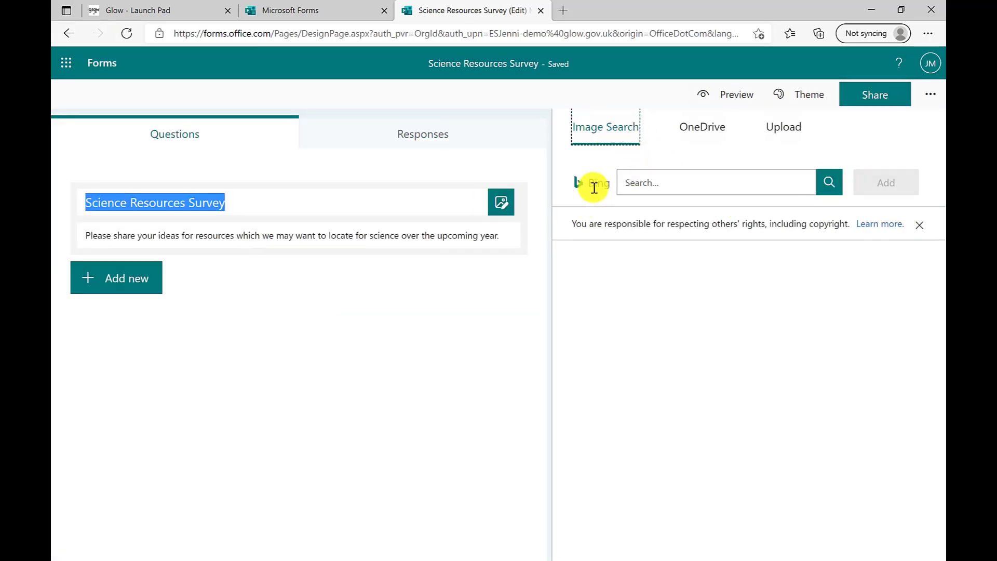
{"action": "left_click", "coordinate": [636, 181]}
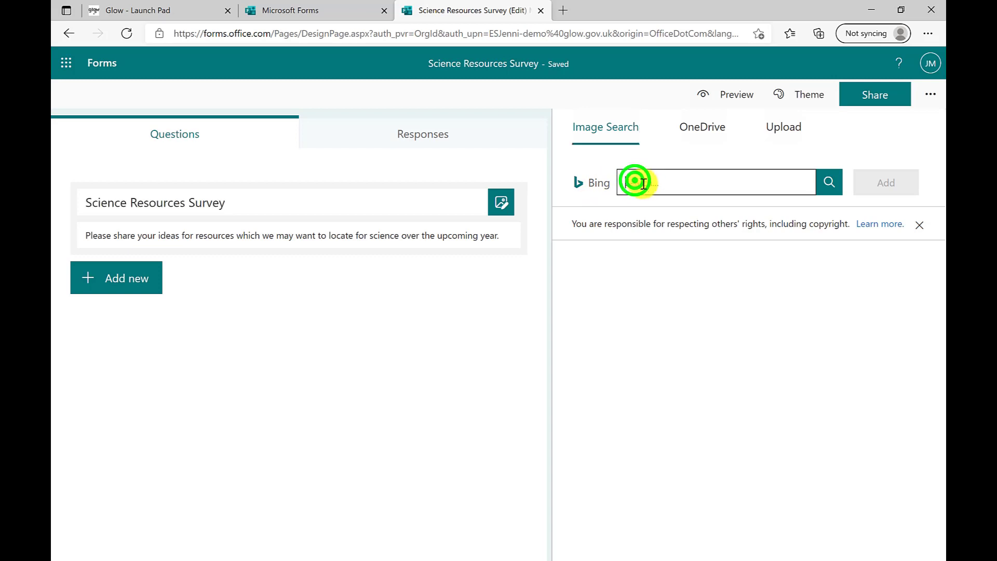
{"action": "type", "text": "Science"}
{"action": "left_click", "coordinate": [831, 184]}
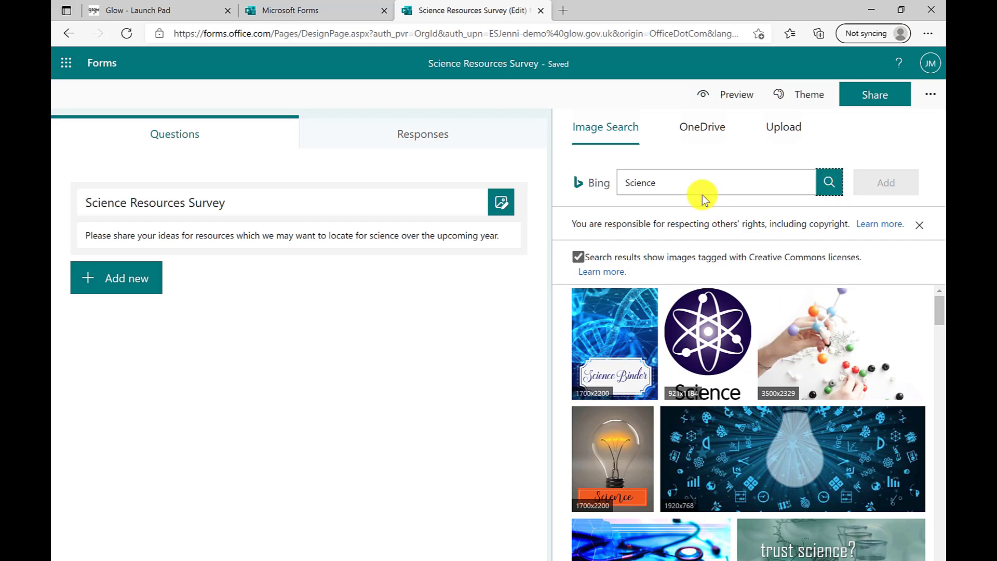
{"action": "scroll", "coordinate": [795, 483], "scroll_direction": "down", "scroll_amount": 4}
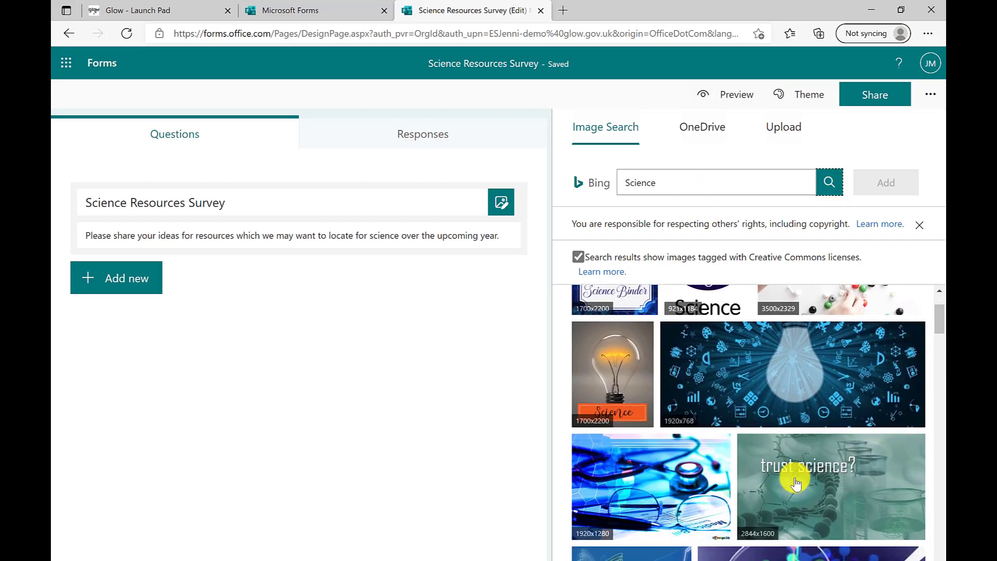
{"action": "left_click", "coordinate": [578, 257]}
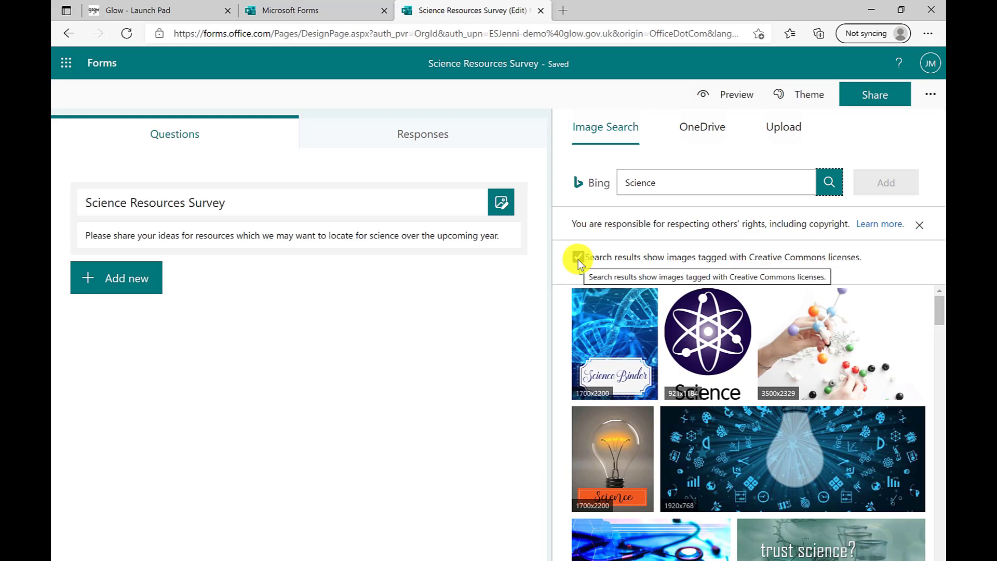
Insert the atom image with alt text 'Science logo' and return to the Forms home page
{"action": "double_click", "coordinate": [707, 331]}
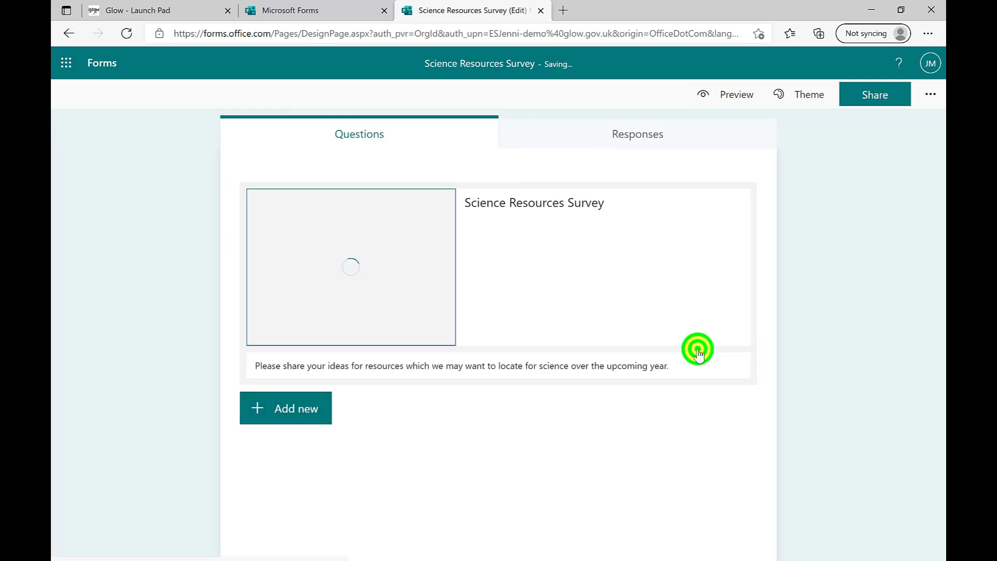
{"action": "left_click", "coordinate": [255, 259]}
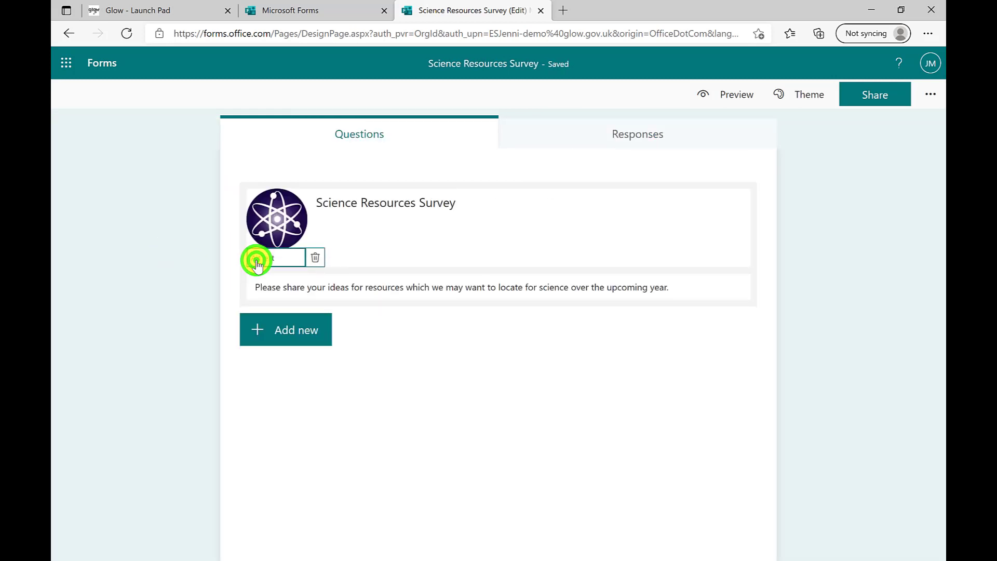
{"action": "type", "text": "Science logo"}
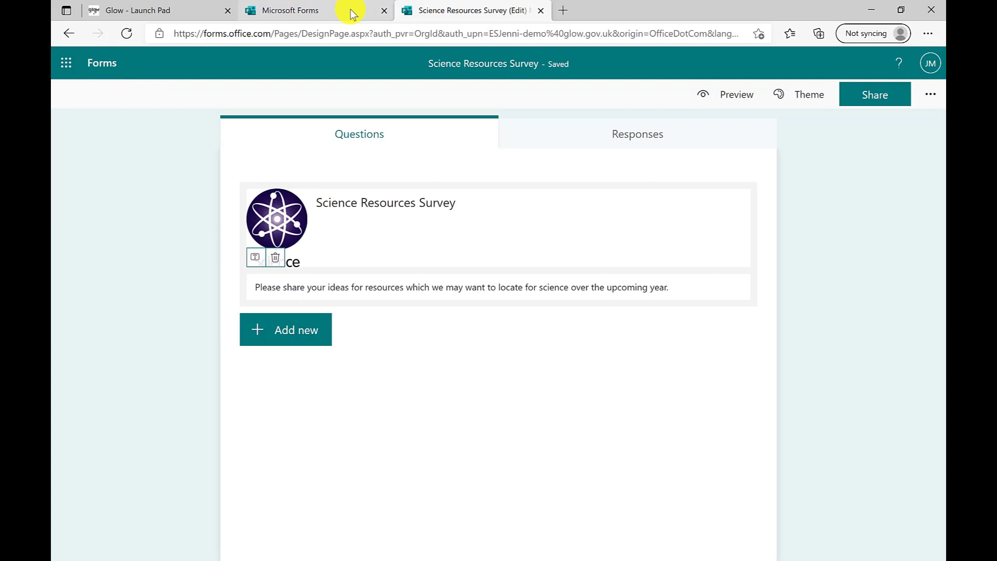
{"action": "left_click", "coordinate": [103, 67]}
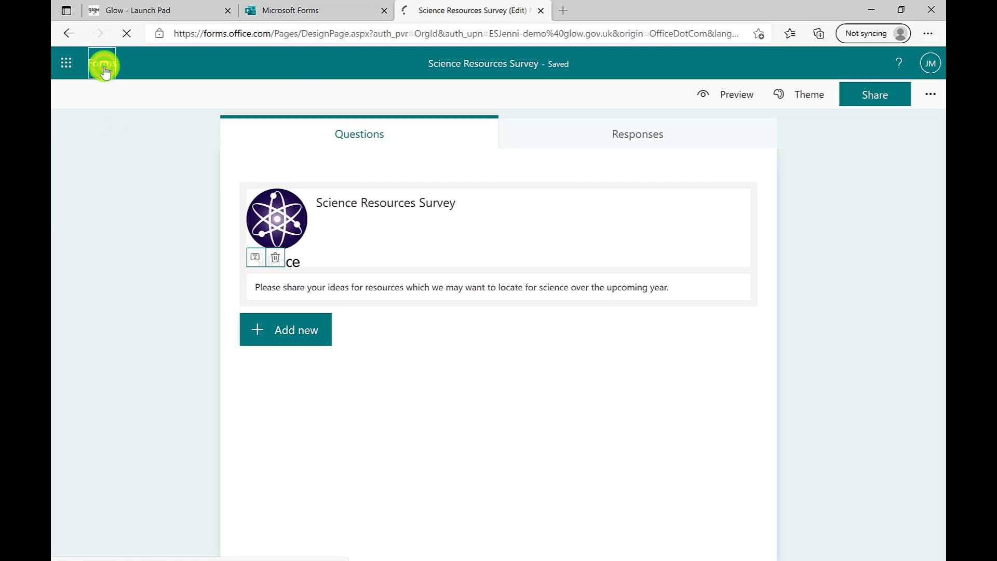